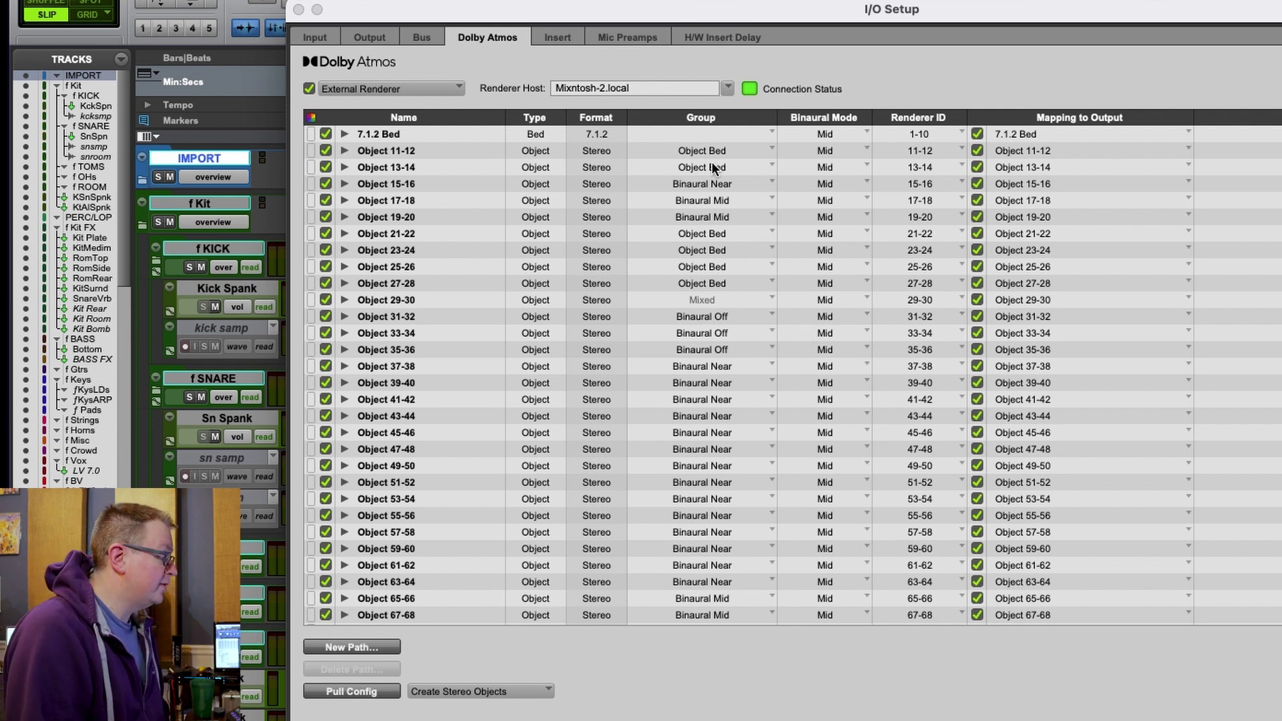
scroll(722, 486, down, 3)
scroll(722, 485, down, 6)
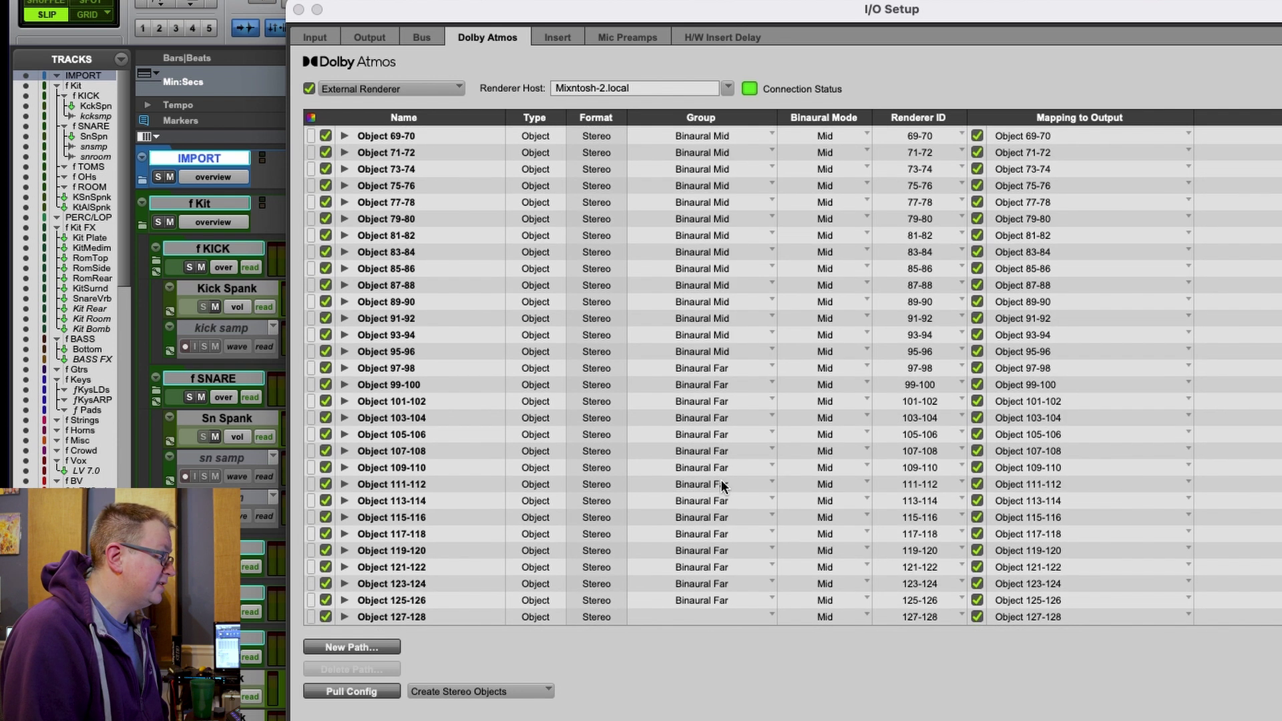
scroll(727, 512, up, 10)
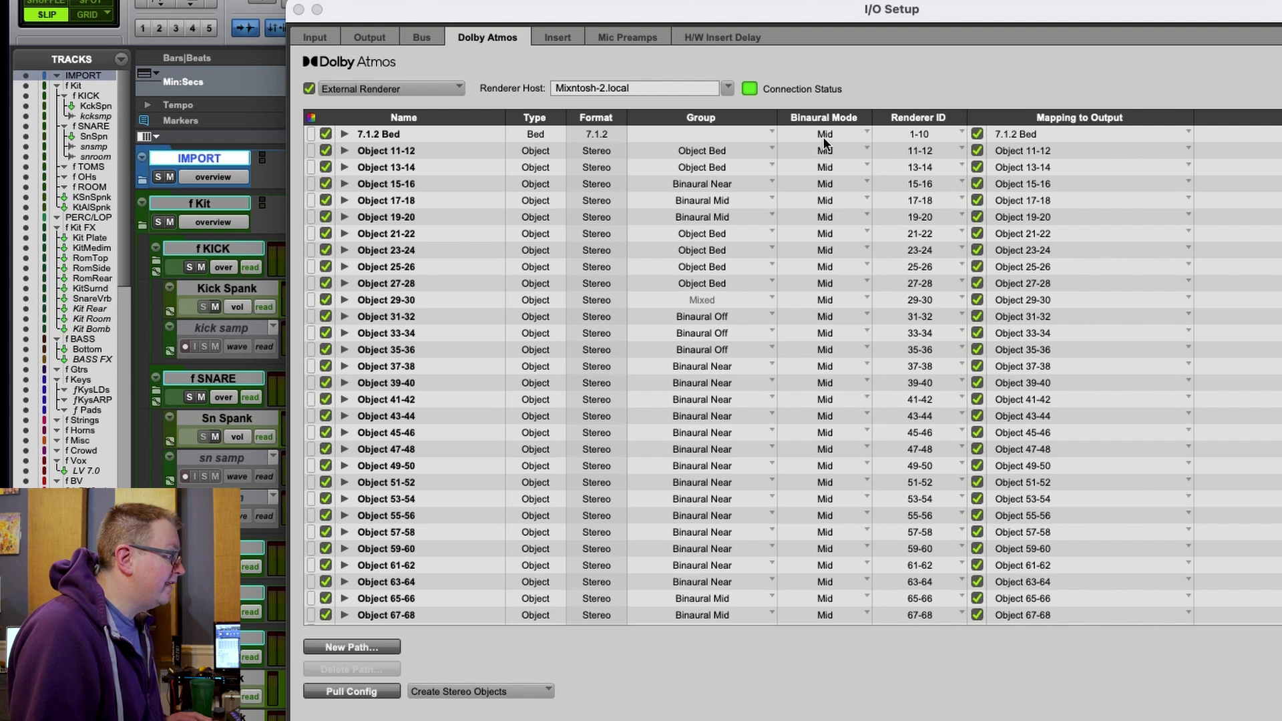
click(344, 133)
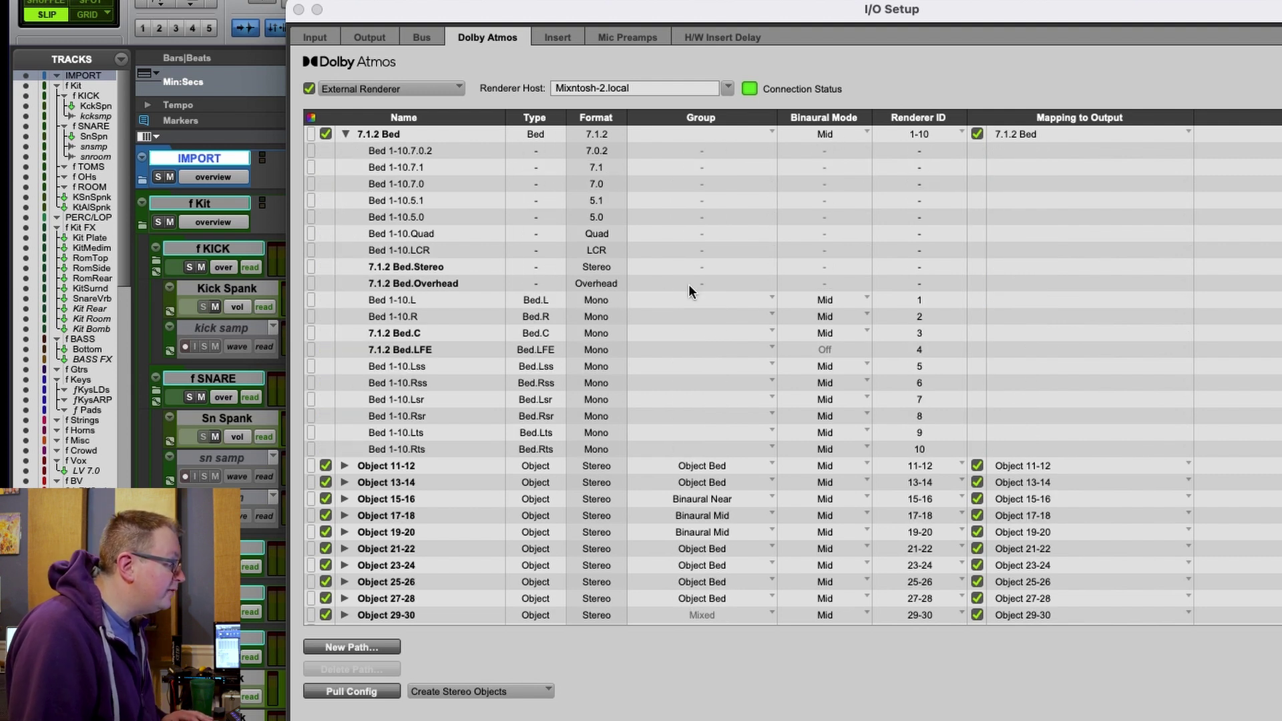
- Set binaural mode to Off for the 7.1.2 bed's L, R and C channels
click(835, 300)
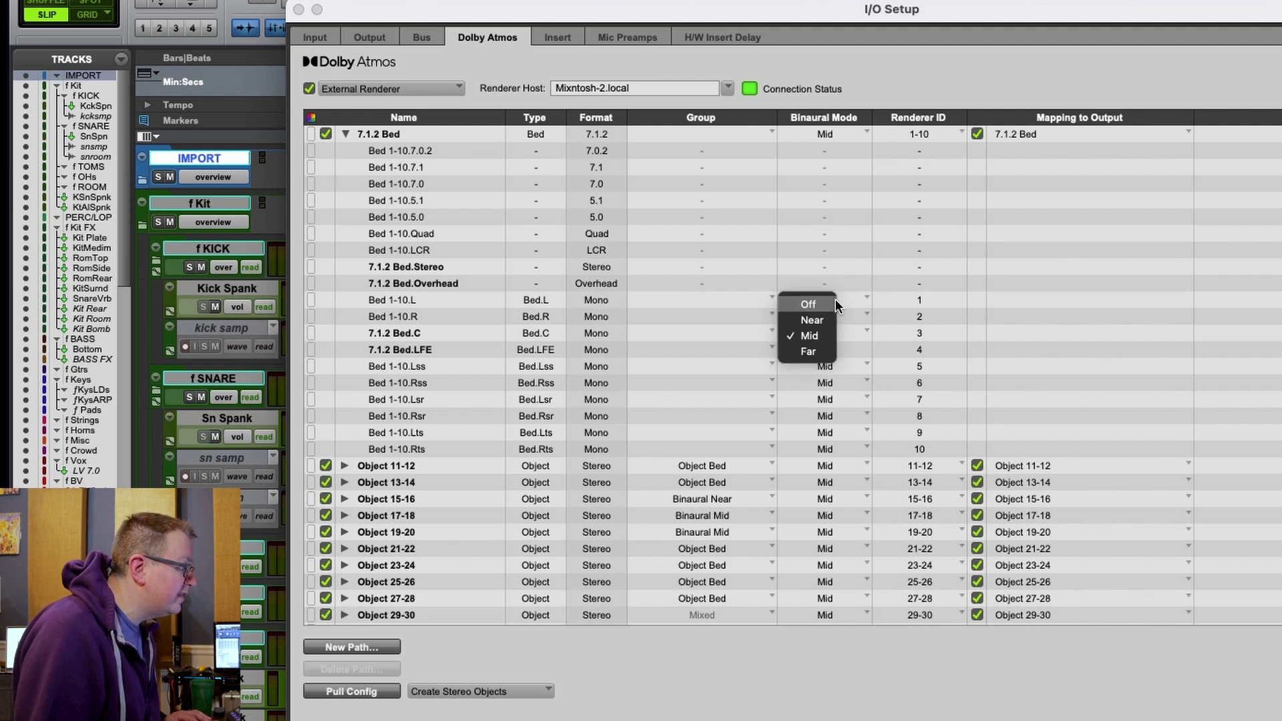
click(835, 300)
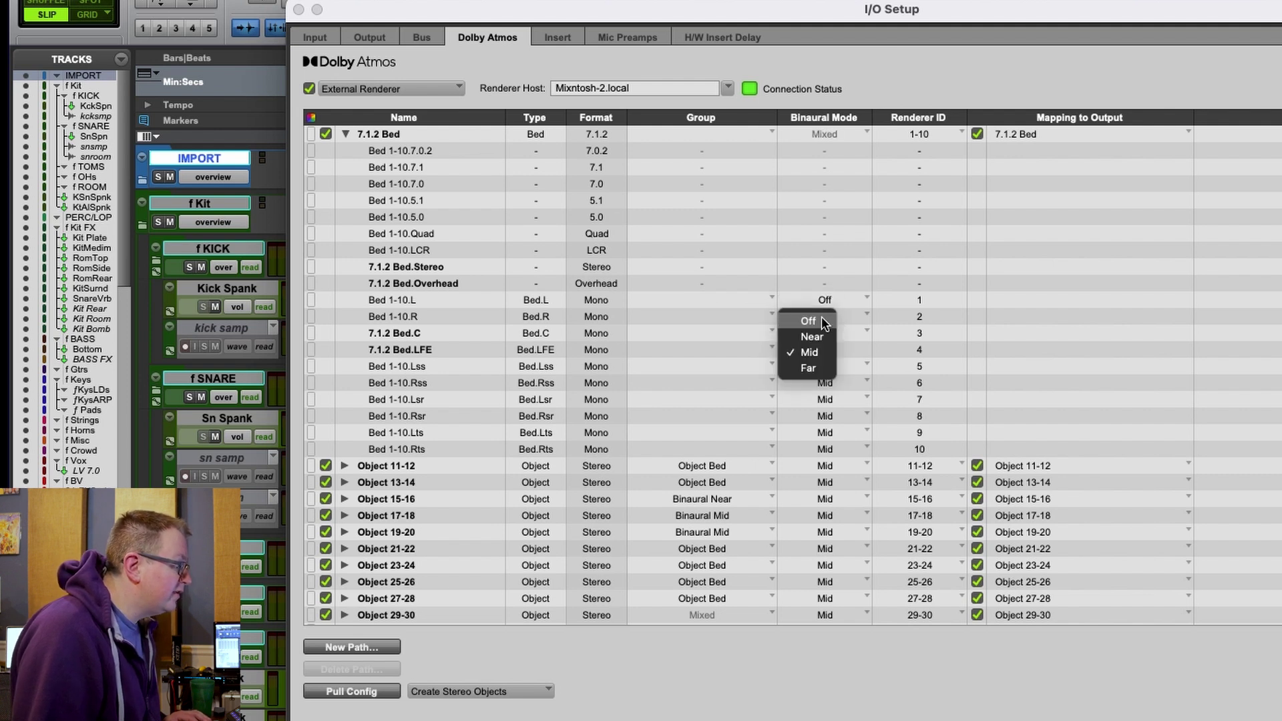
click(821, 319)
click(832, 331)
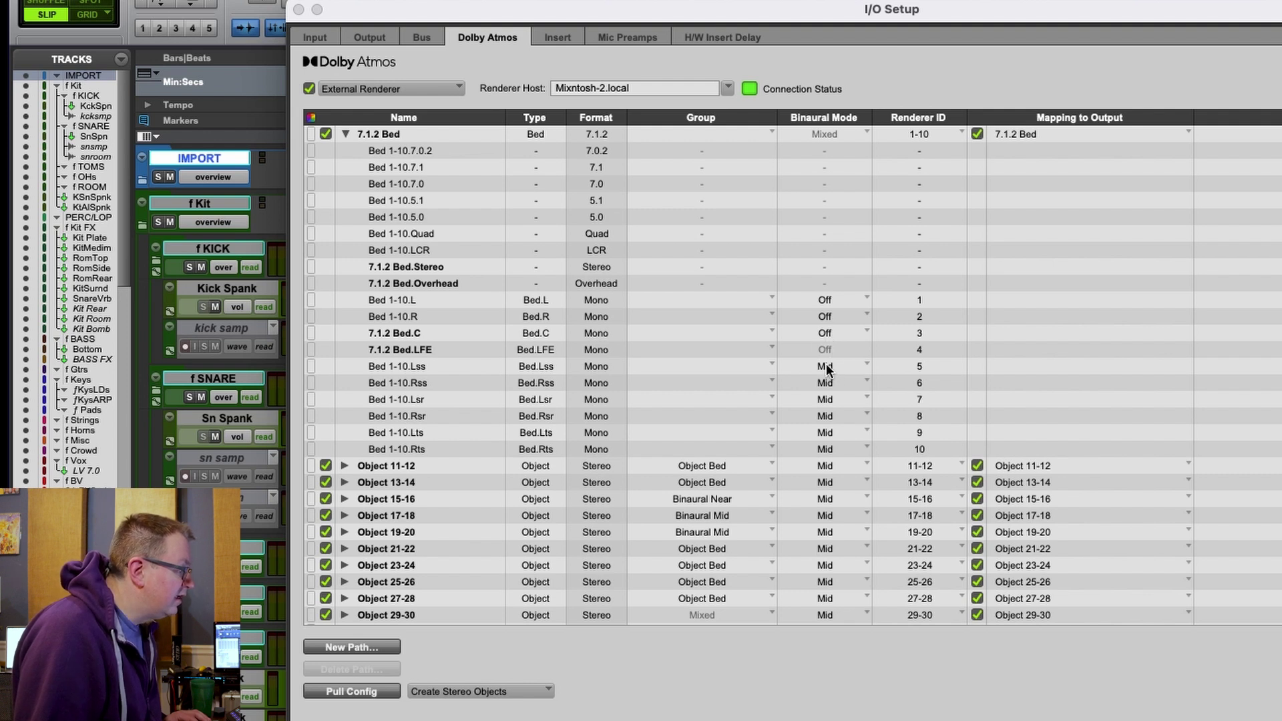
- Set the bed's Lss and Rss channels to binaural Near and collapse the bed
click(827, 372)
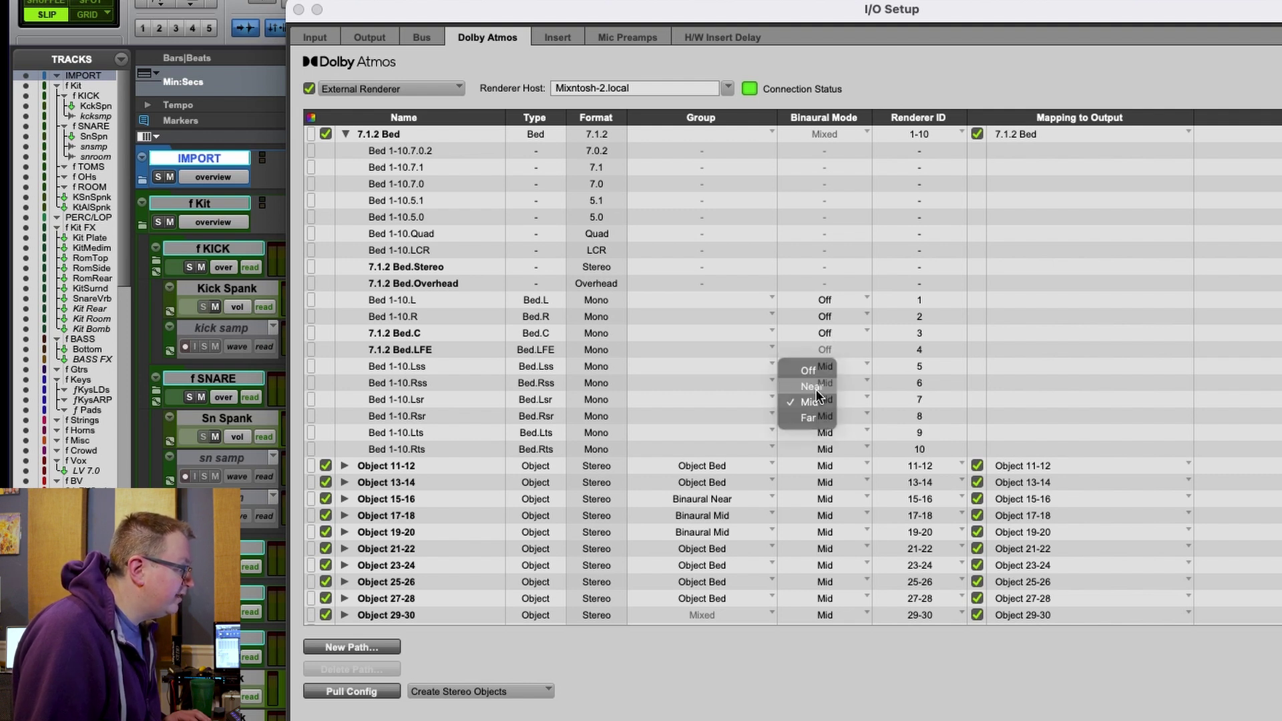
click(816, 393)
click(817, 403)
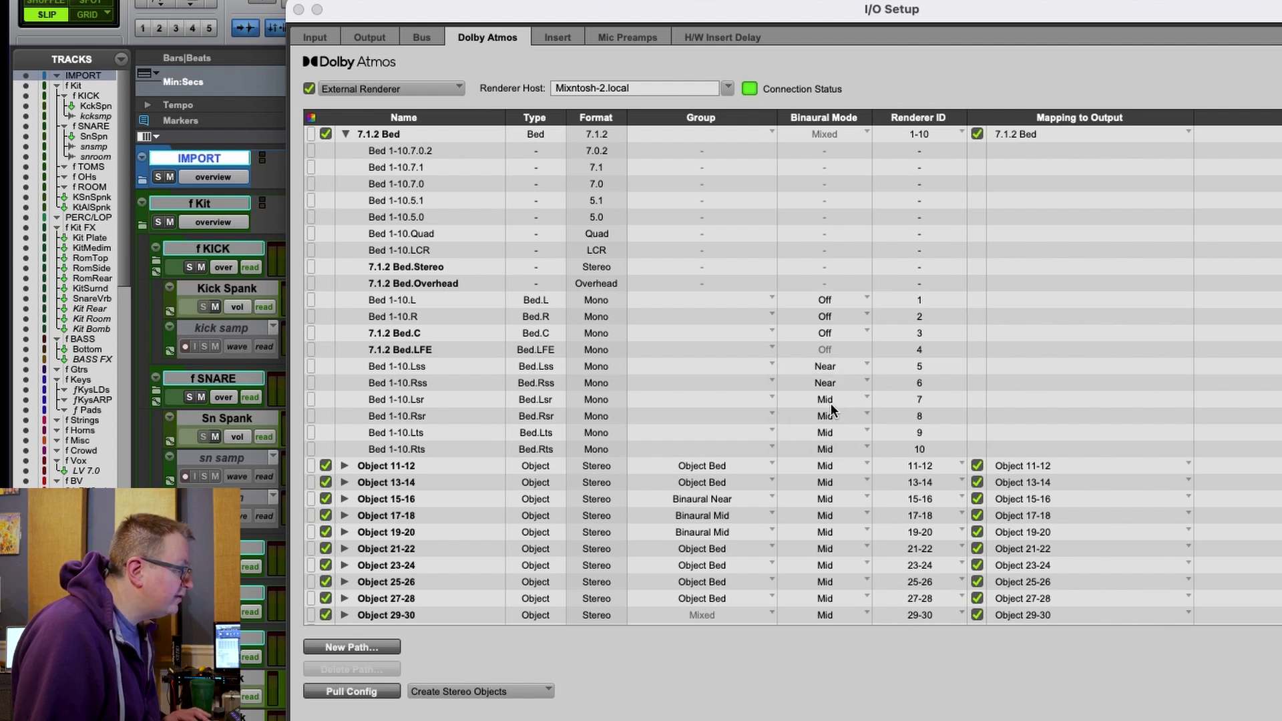
click(344, 133)
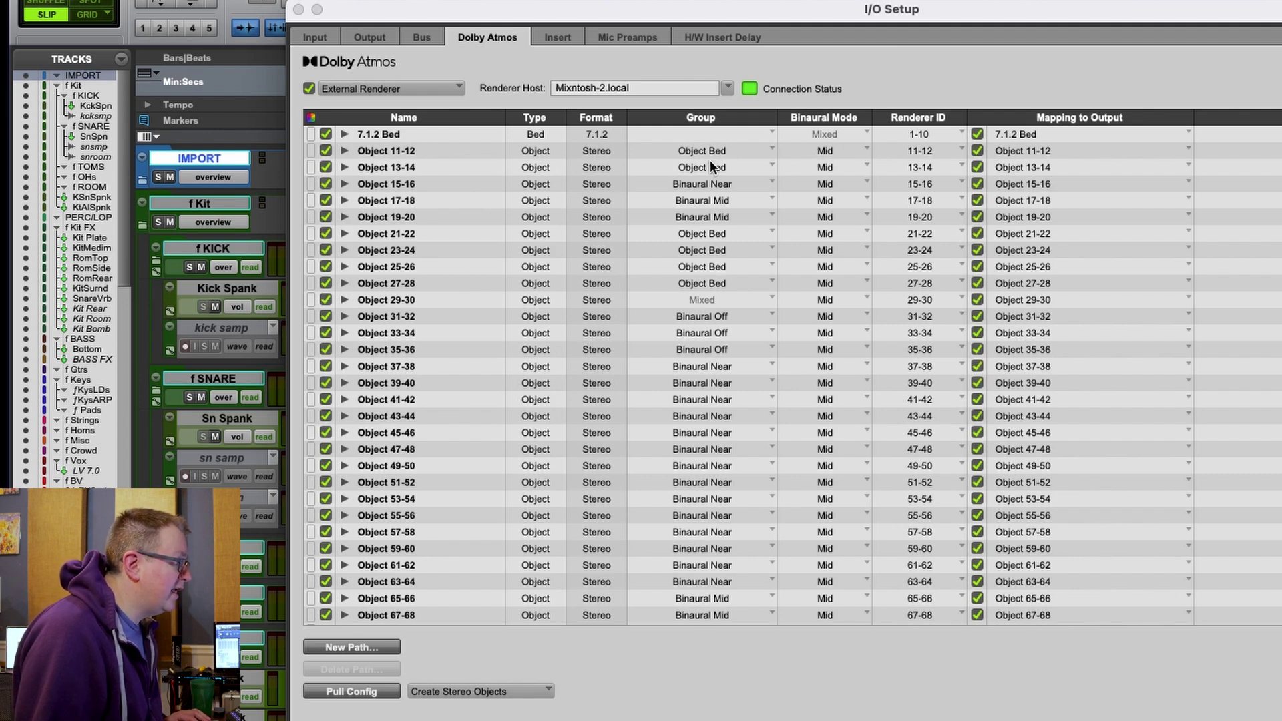
- Set Object 15-16 to binaural Near, leaving Object 31-32's group unchanged
click(830, 186)
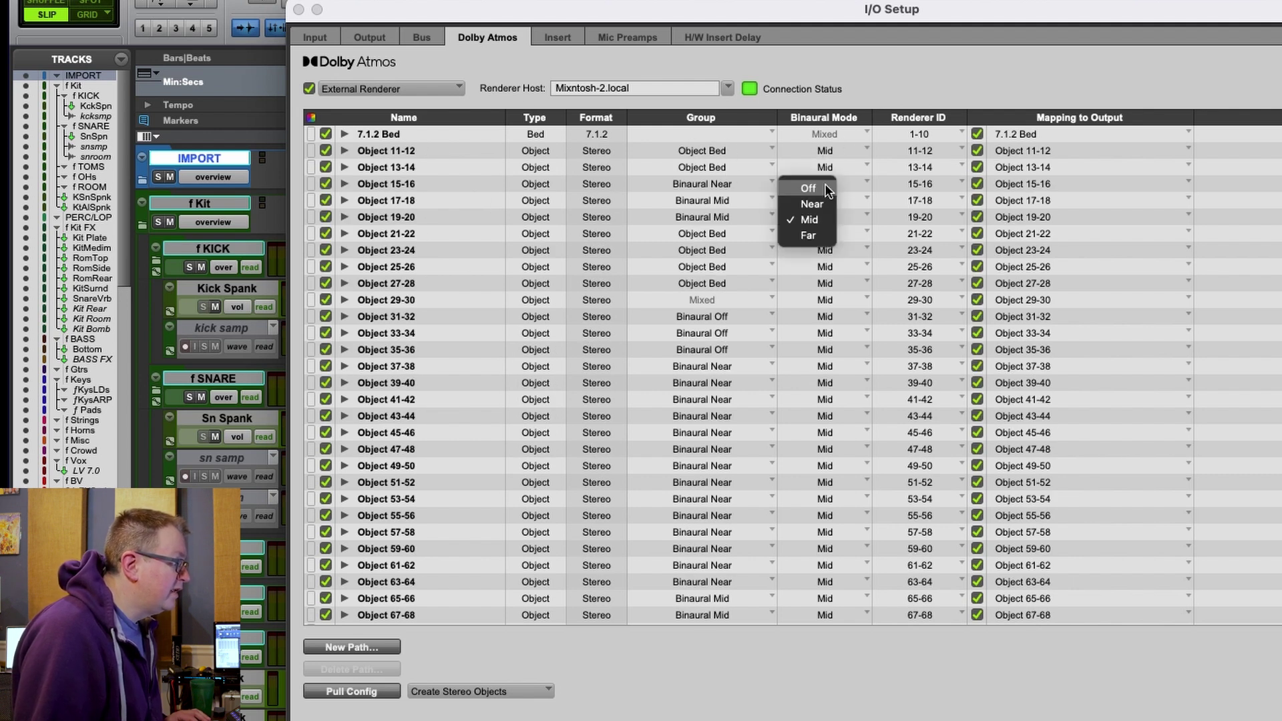
click(826, 201)
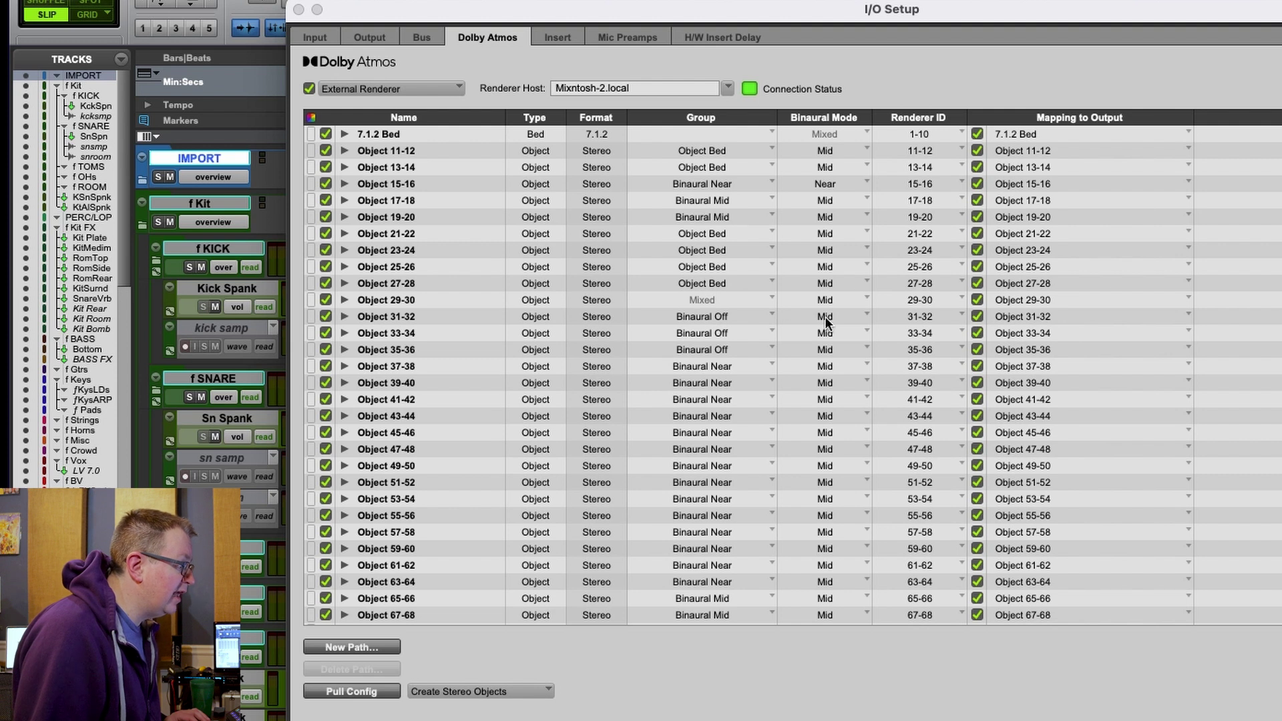
click(725, 321)
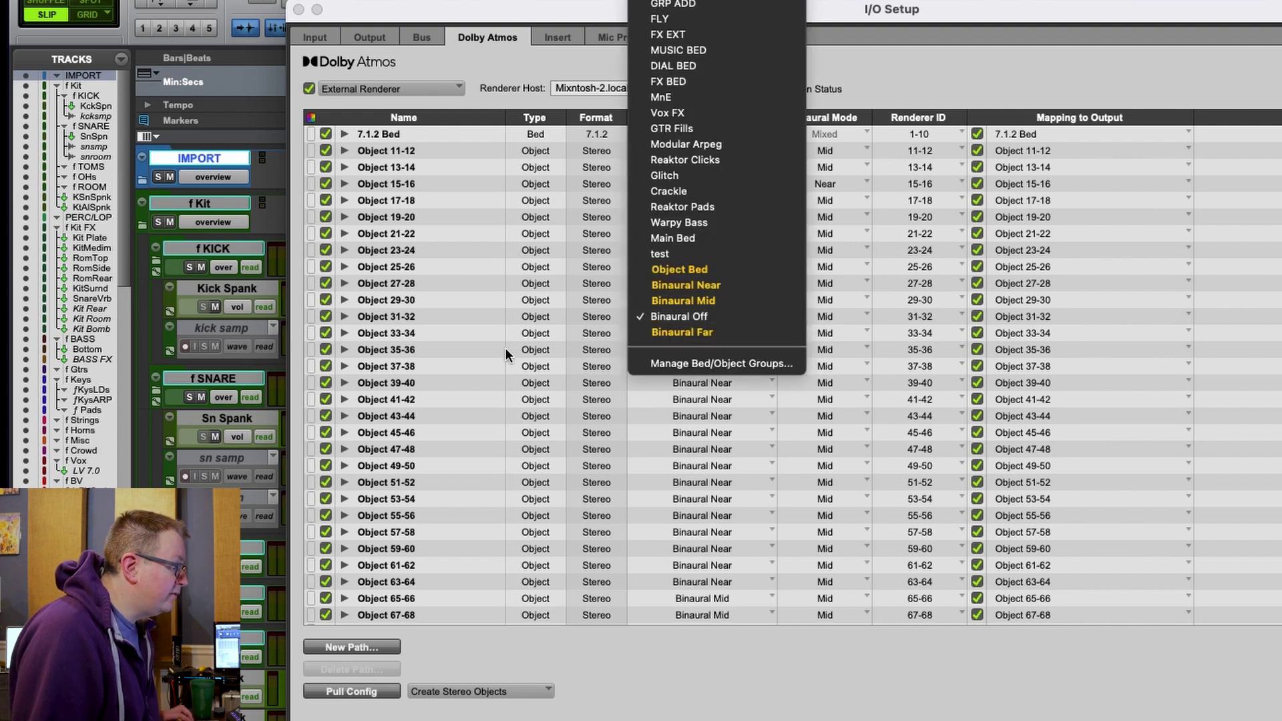
click(613, 333)
- Set objects 31-32 through 35-36 to binaural Off
click(443, 313)
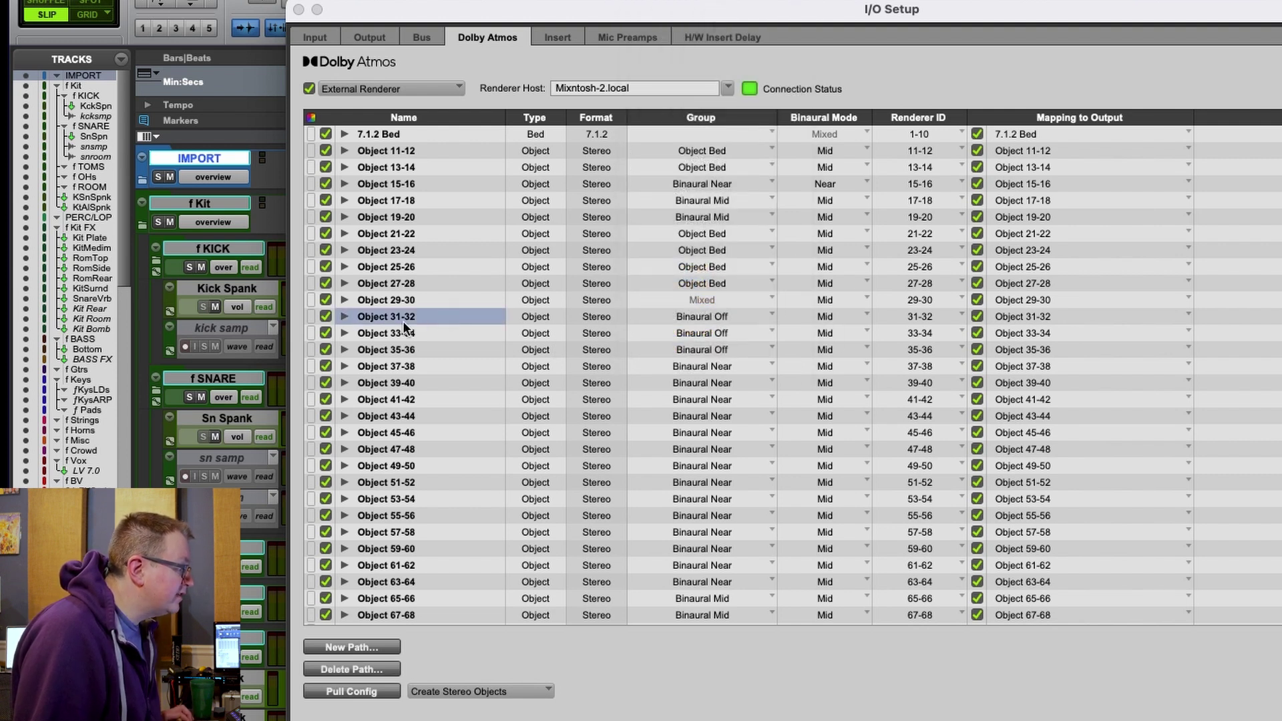
shift+click(416, 346)
click(824, 317)
click(820, 326)
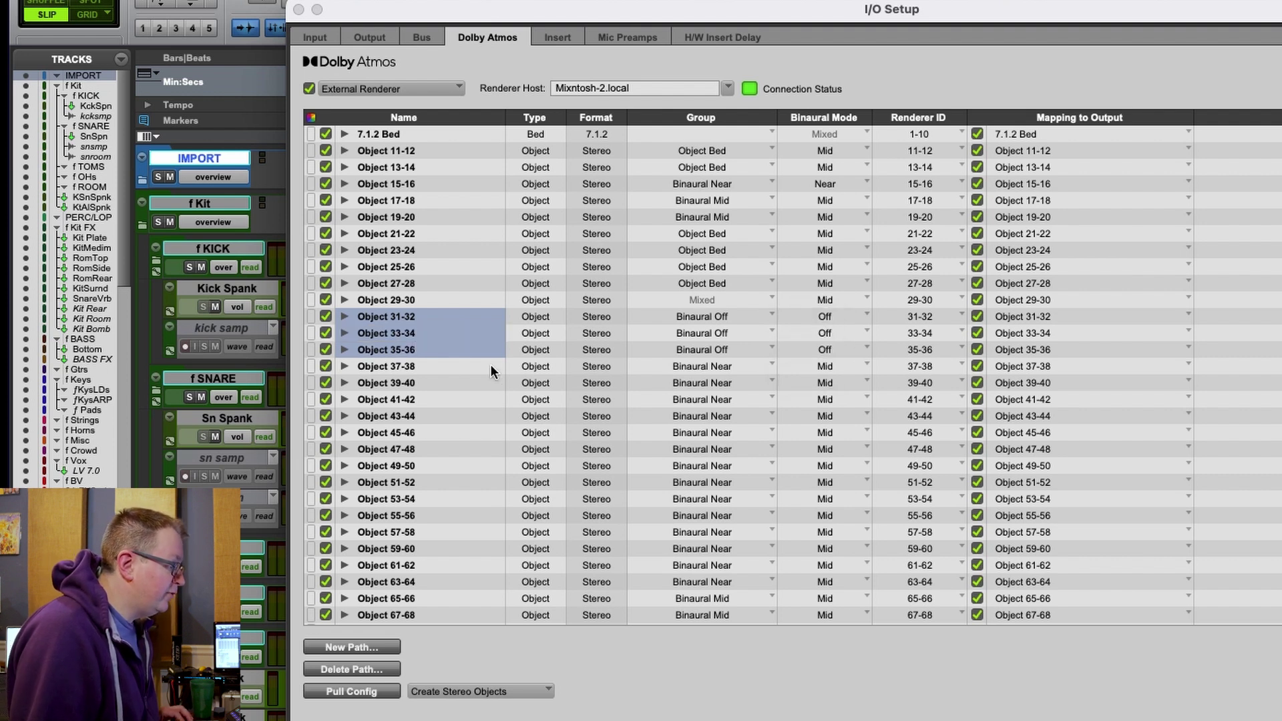
- Set objects 37-38 through 63-64 to binaural Near
click(446, 367)
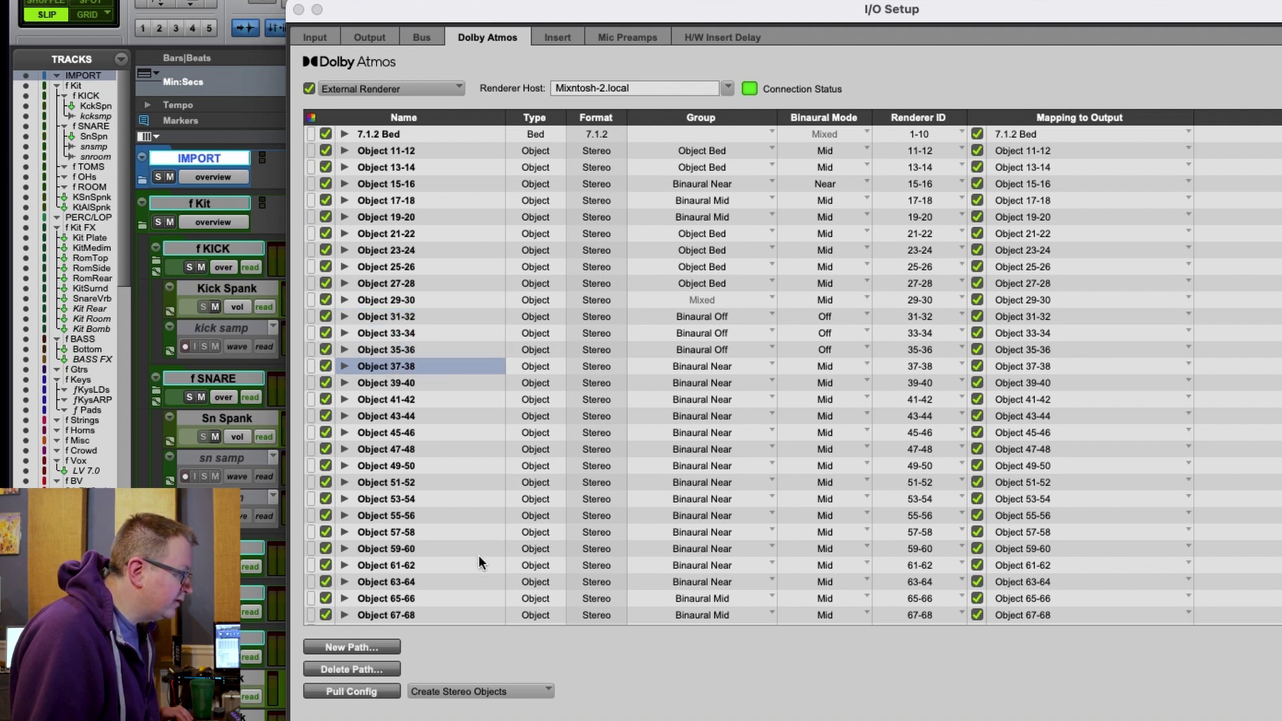
shift+click(450, 581)
click(833, 398)
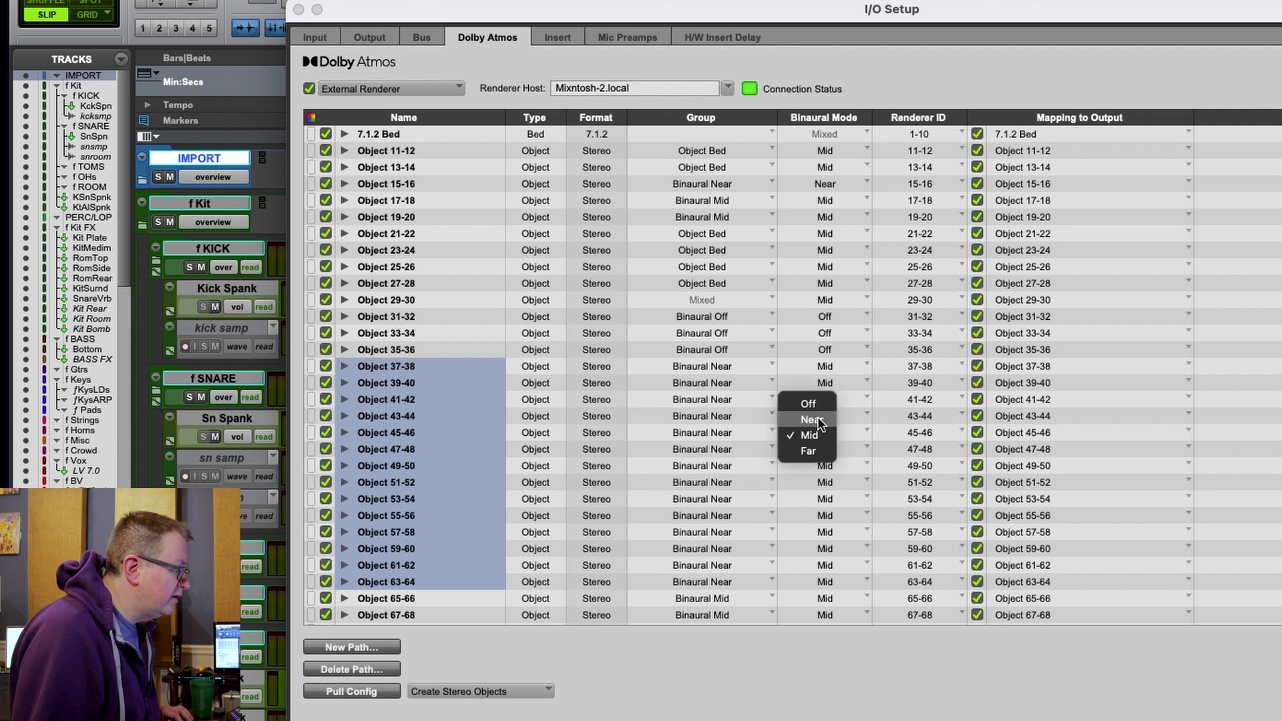
scroll(732, 417, down, 3)
scroll(732, 416, down, 3)
scroll(805, 460, down, 6)
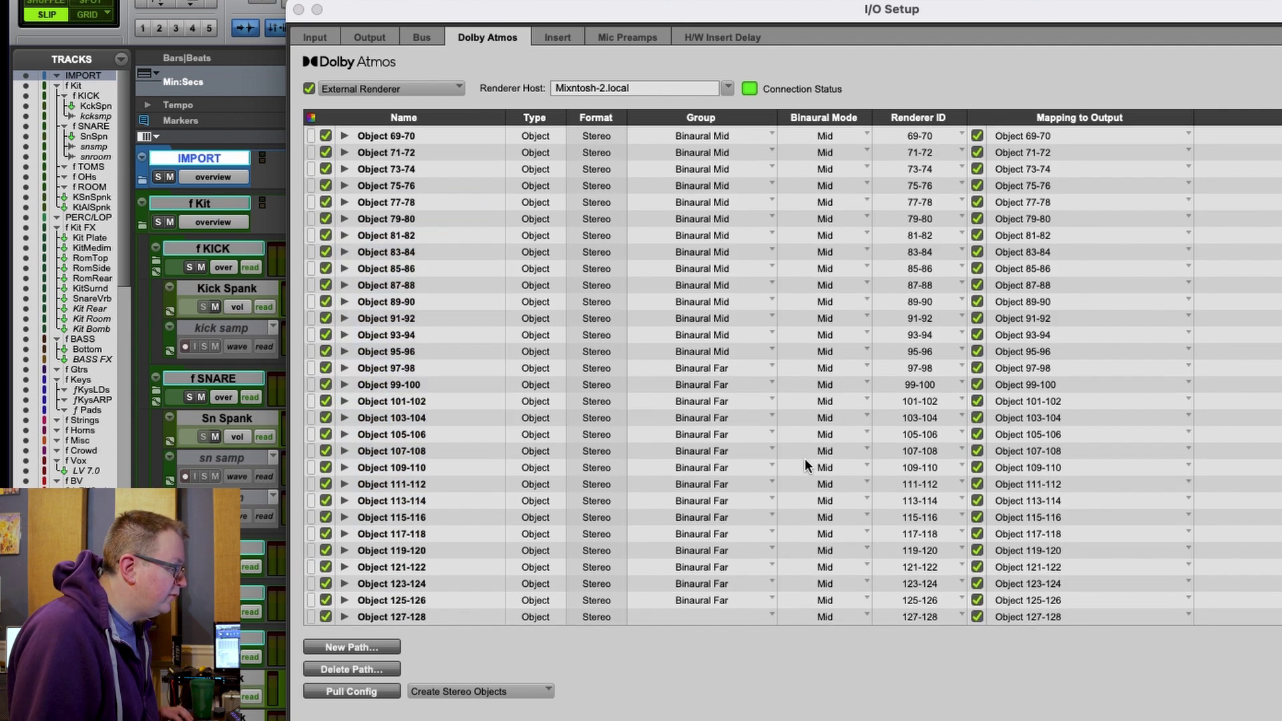
- Select the Binaural Far group, objects 97-98 to 125-126, and choose binaural Far
click(402, 369)
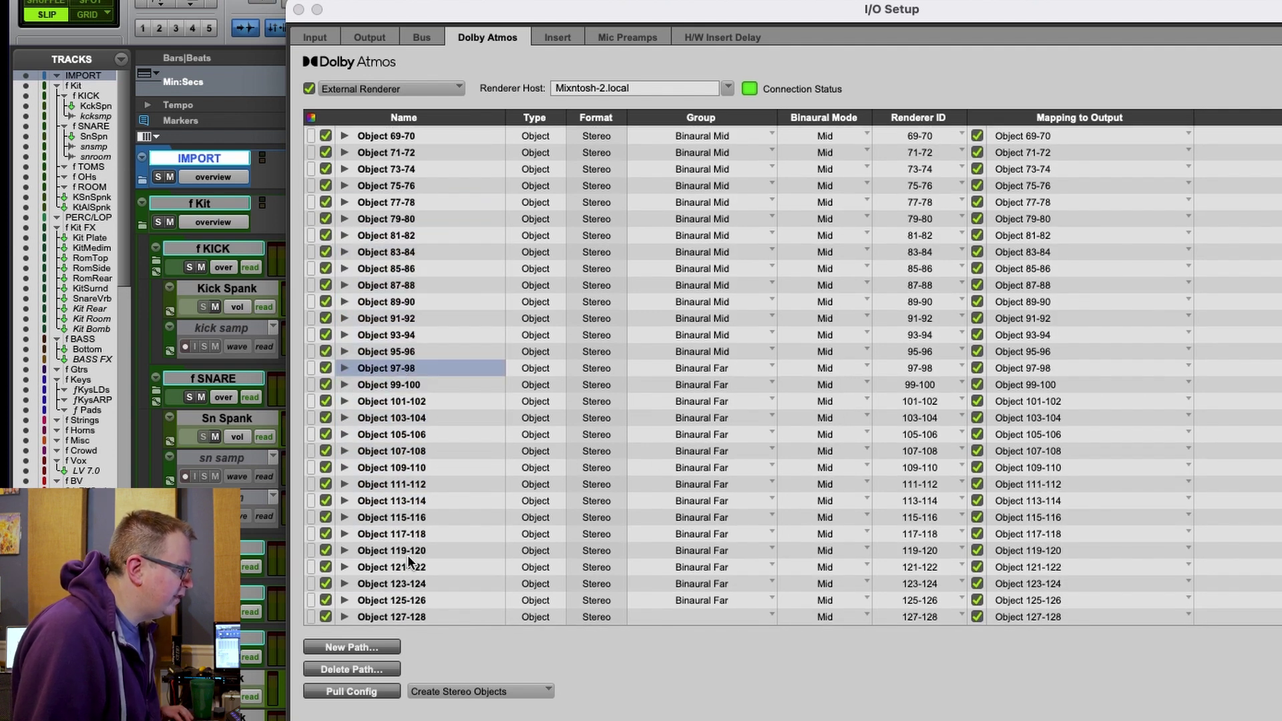
shift+click(407, 599)
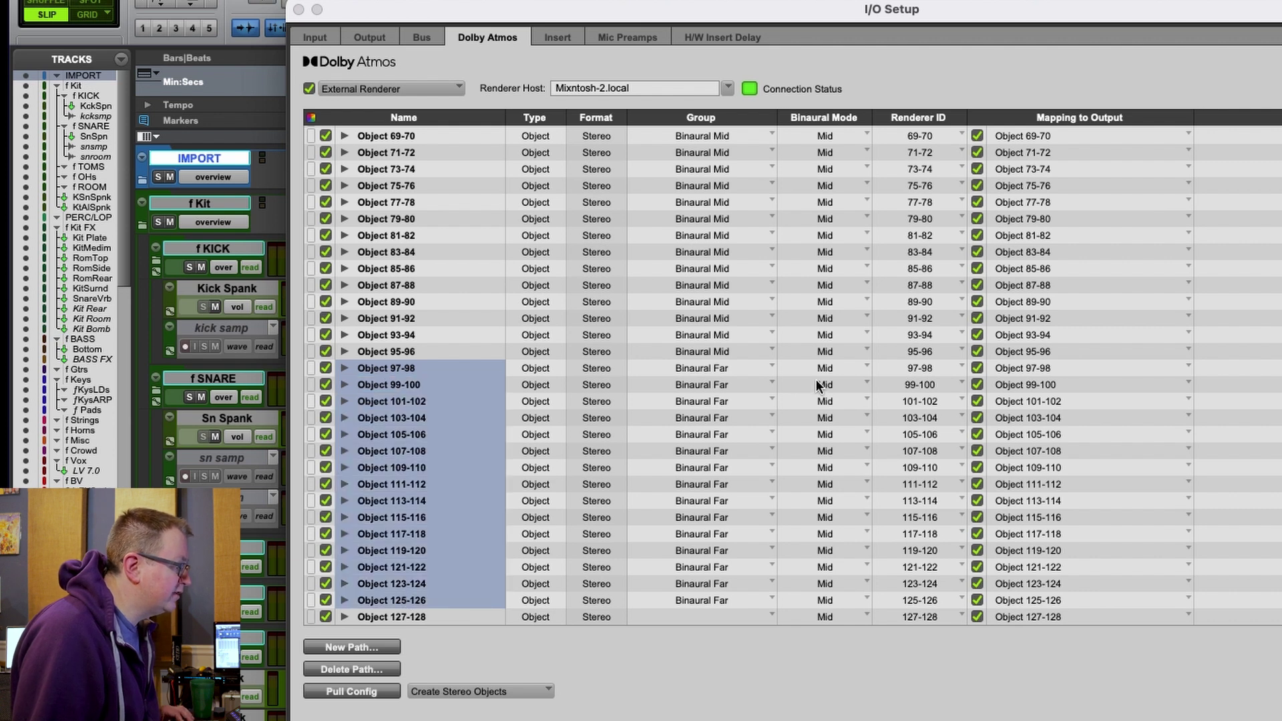
click(817, 415)
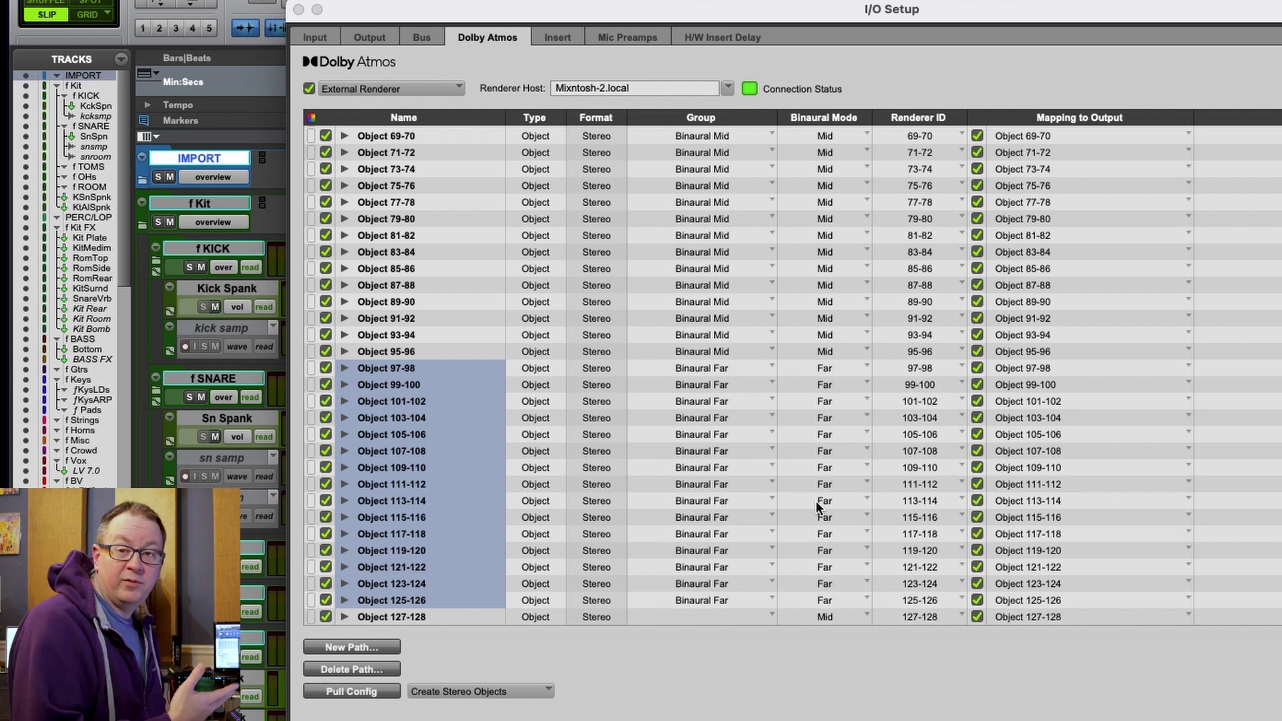
scroll(795, 411, up, 10)
scroll(795, 405, down, 1)
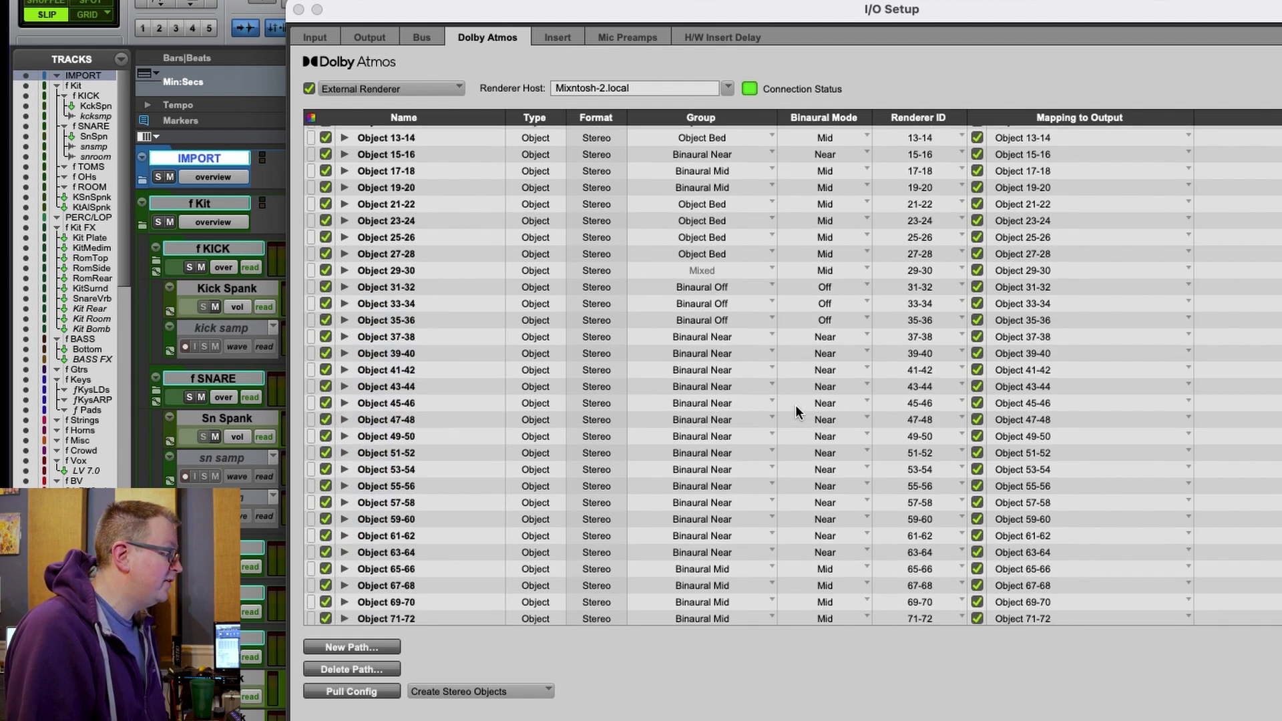
scroll(771, 370, down, 1)
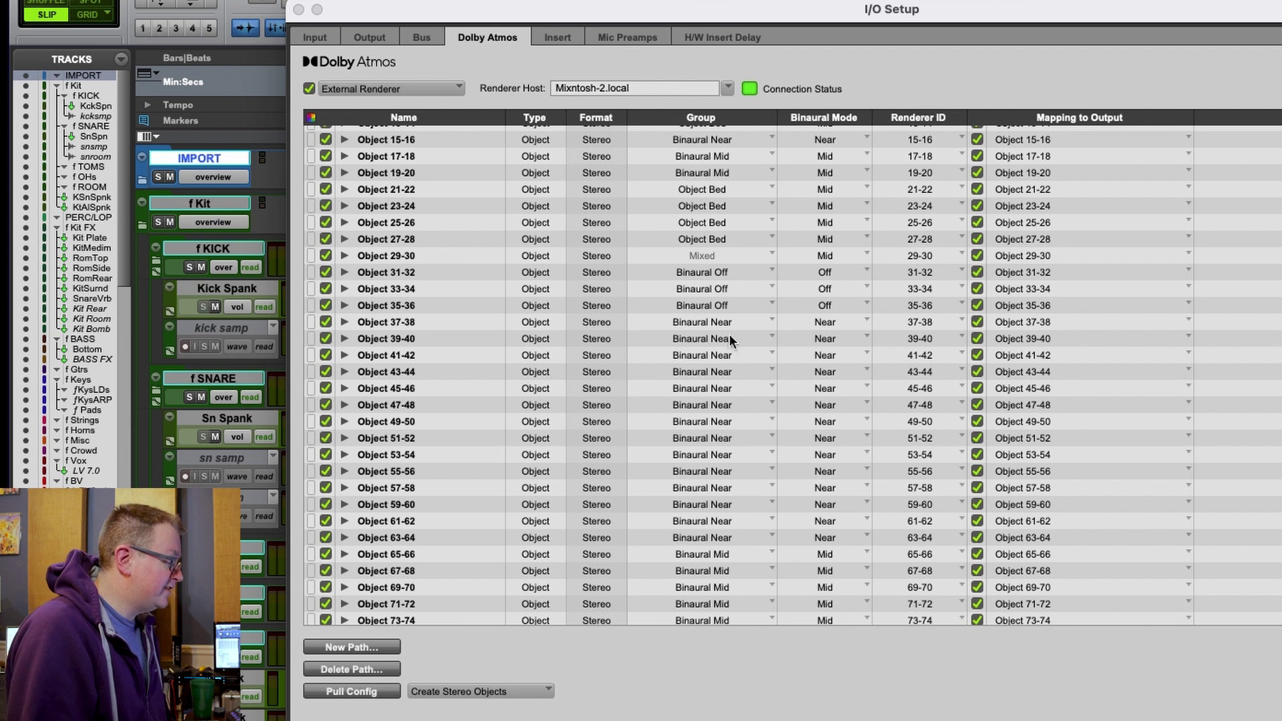
scroll(740, 569, down, 10)
scroll(741, 538, down, 2)
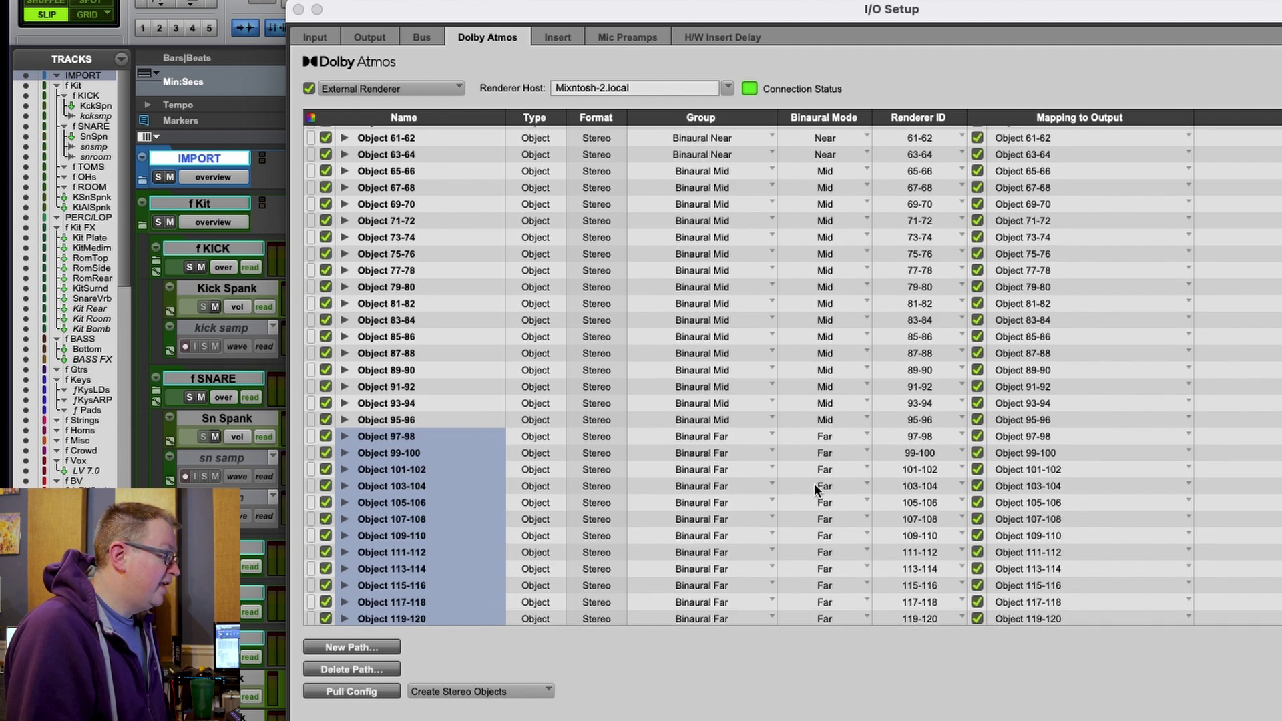